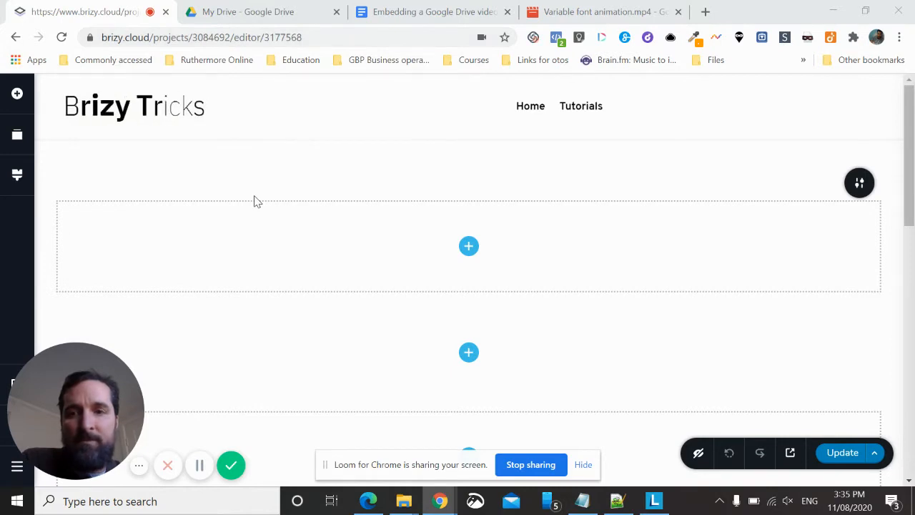
Add an Embed element to the empty block below the page header
left_click(17, 94)
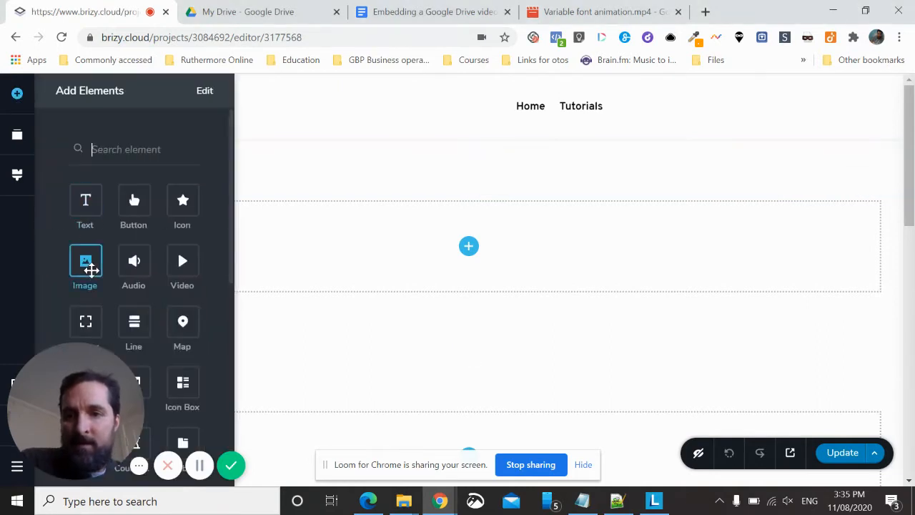
scroll(86, 236, "down", 2)
left_click_drag(87, 303, 466, 260)
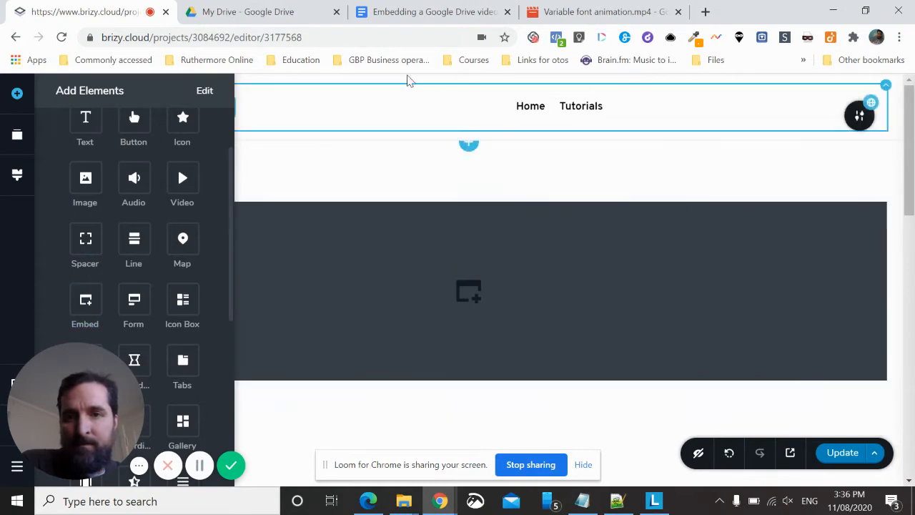
Switch to Google Drive and open Variable font animation.mp4 in a new window
left_click(281, 11)
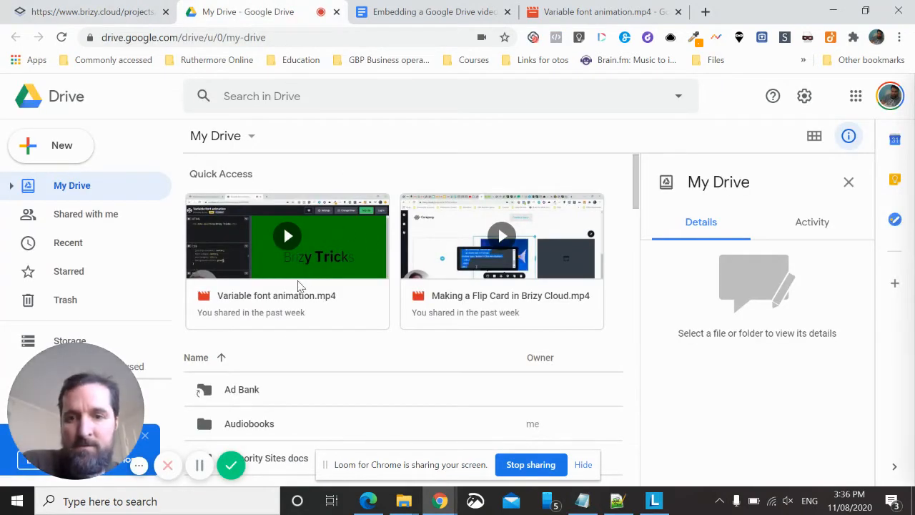
left_click(358, 230)
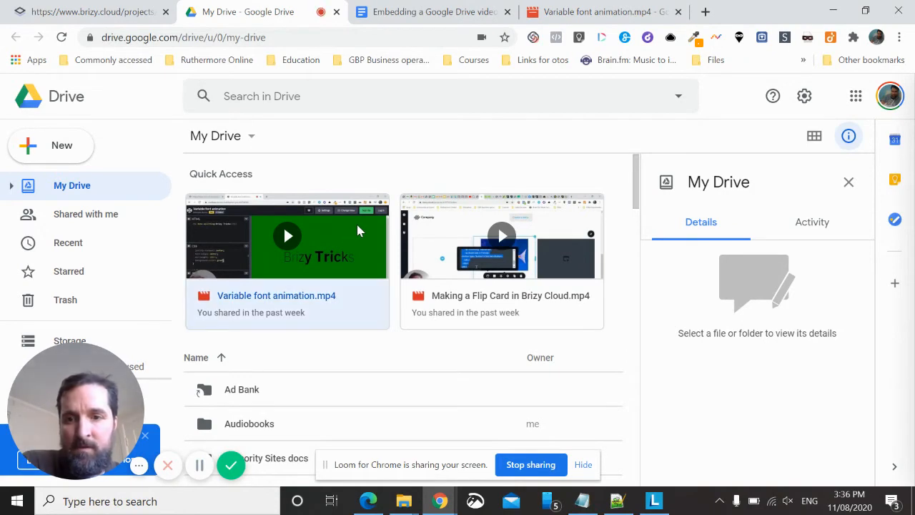
double_click(358, 226)
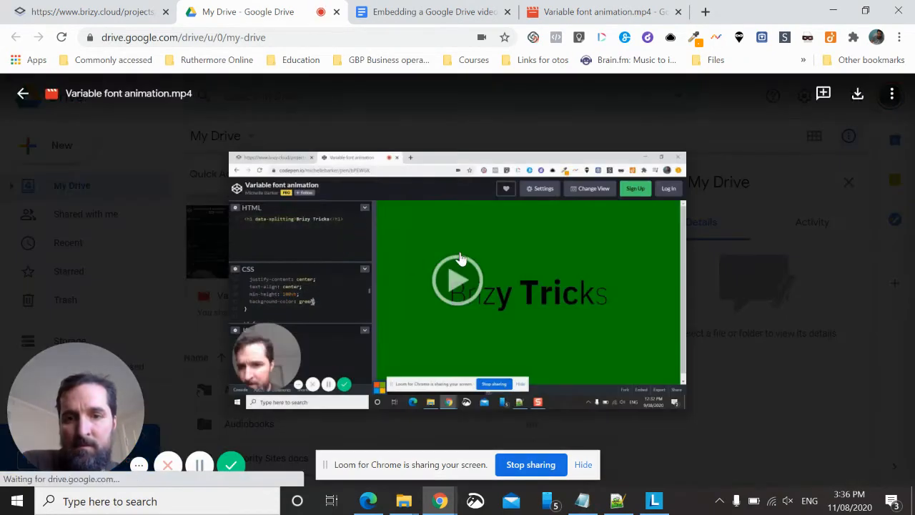
left_click(460, 259)
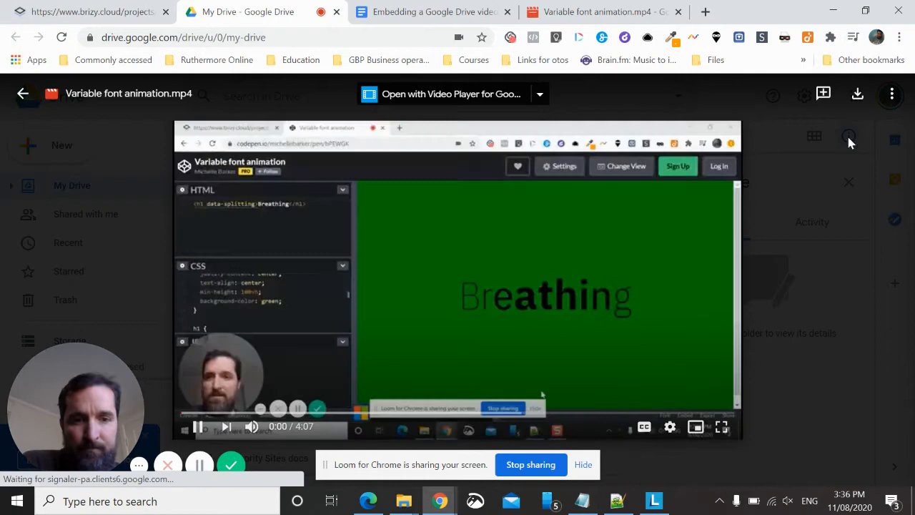
left_click(891, 94)
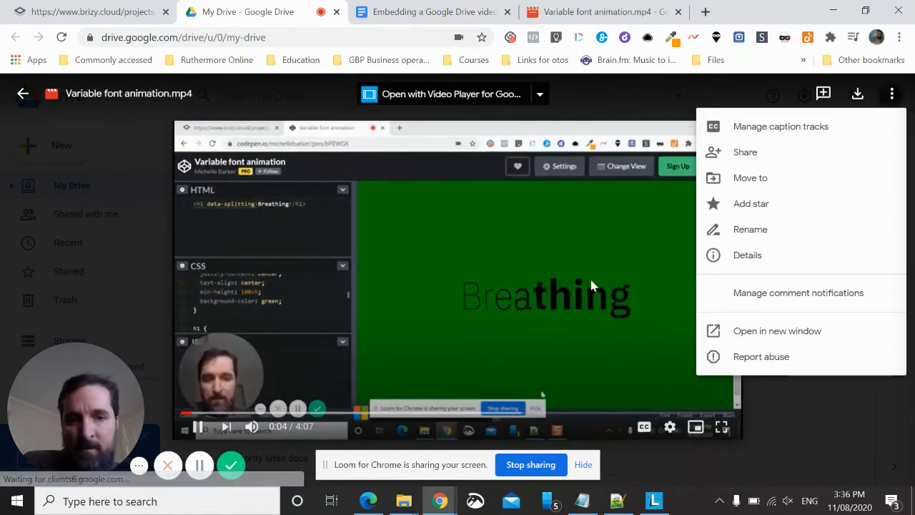
left_click(776, 331)
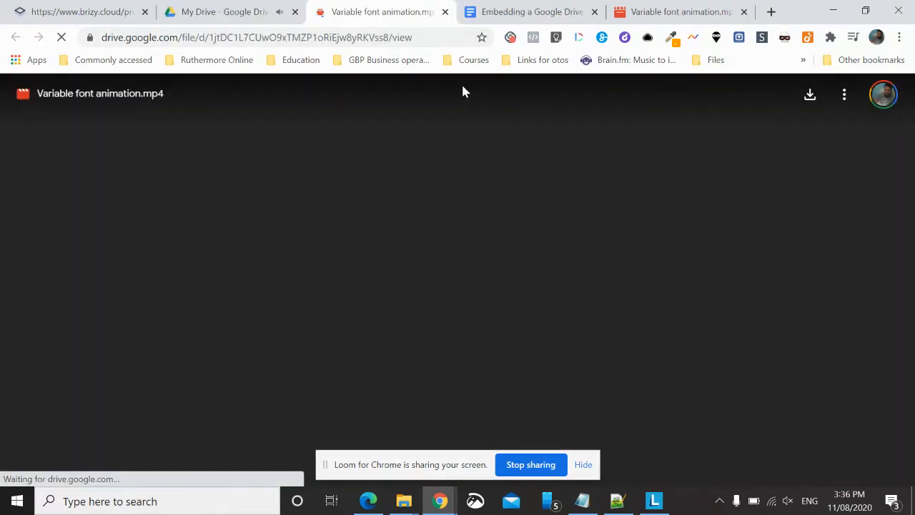
Copy the iframe embed code of Variable font animation.mp4 and close the Embed item dialog
left_click(846, 97)
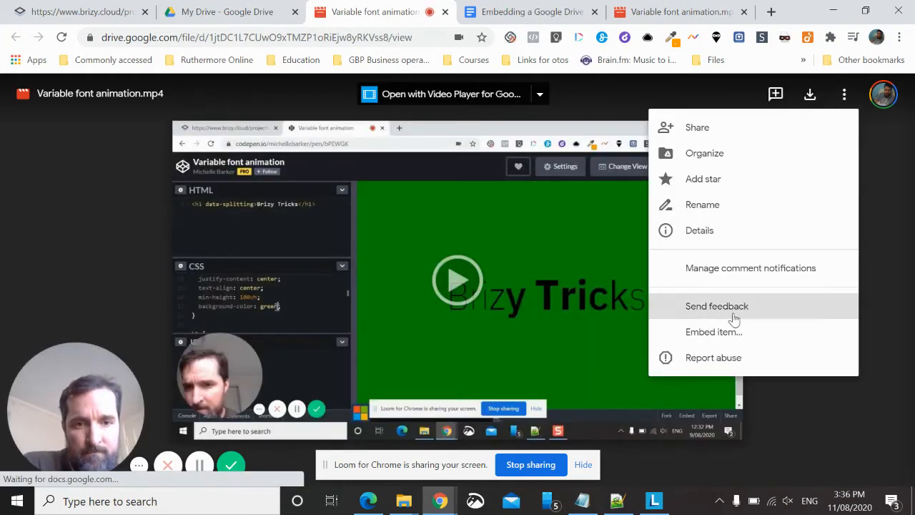
left_click(715, 331)
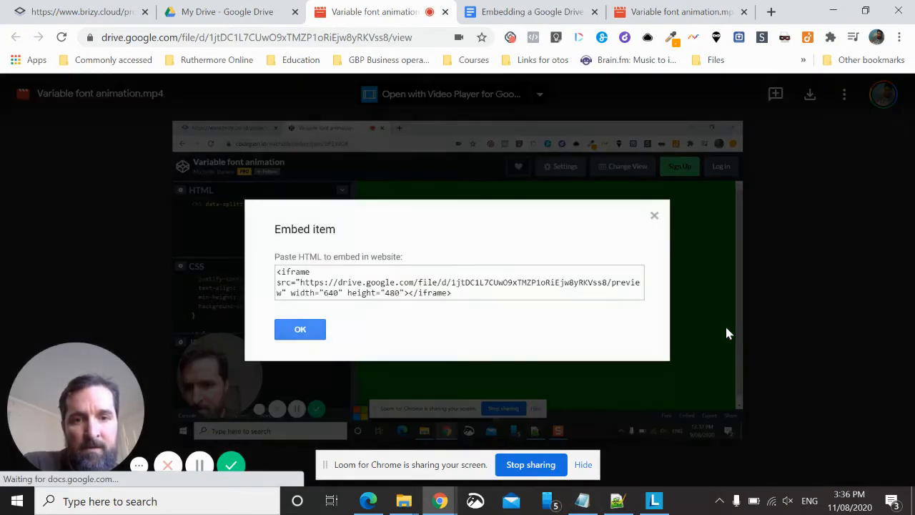
left_click(407, 289)
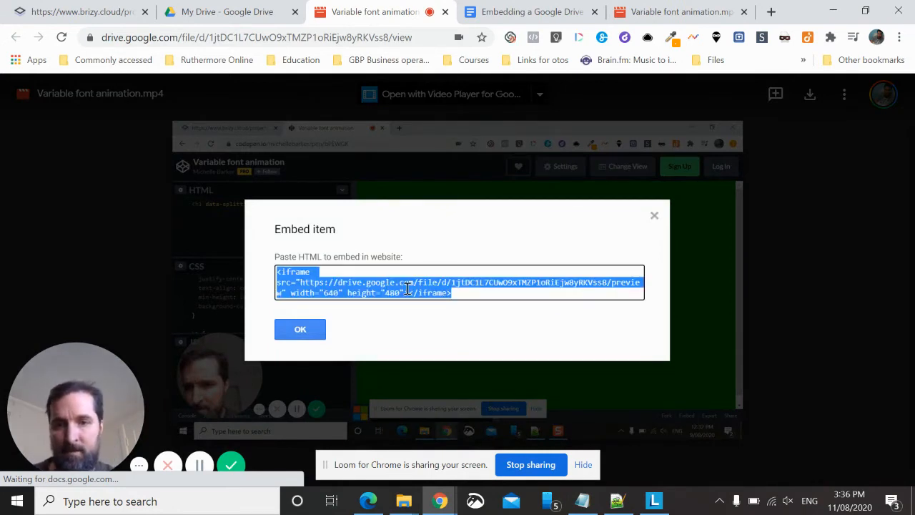
left_click(301, 330)
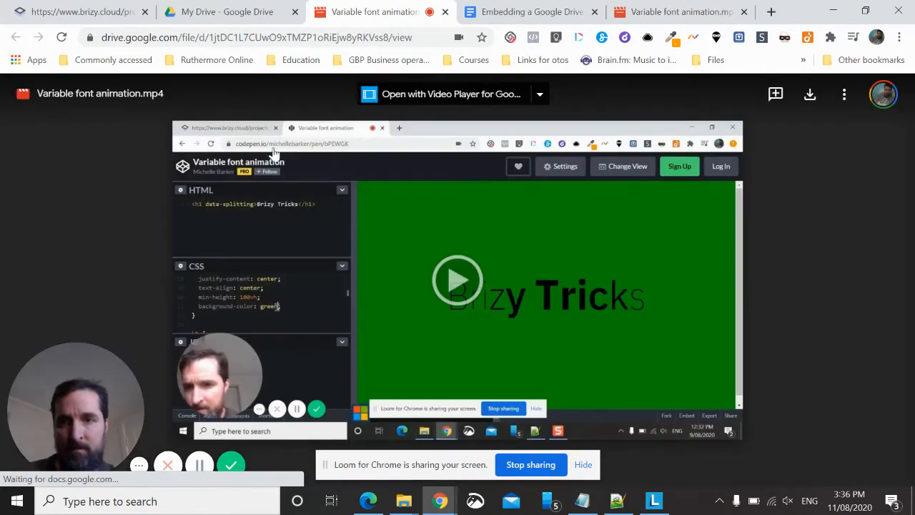
Return to the Brizy editor and paste the copied Google Drive iframe code into the Embed element
left_click(82, 13)
left_click(472, 286)
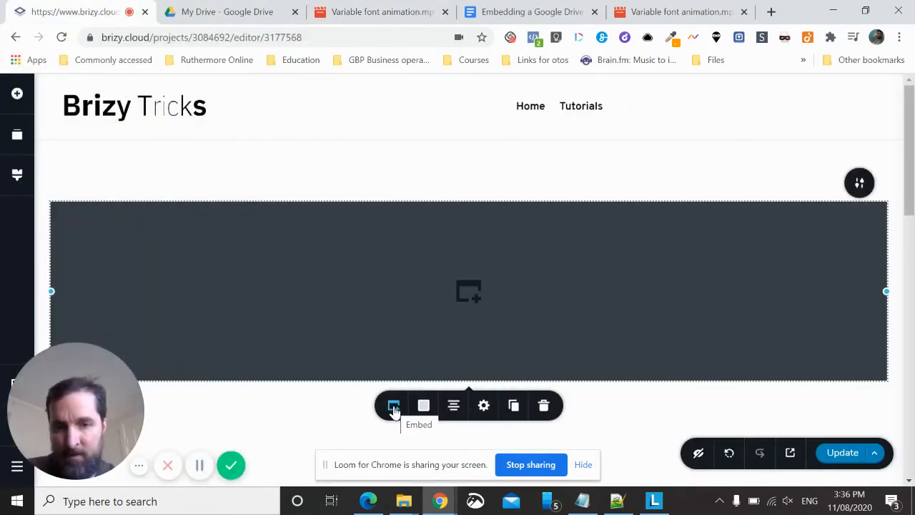
left_click(394, 406)
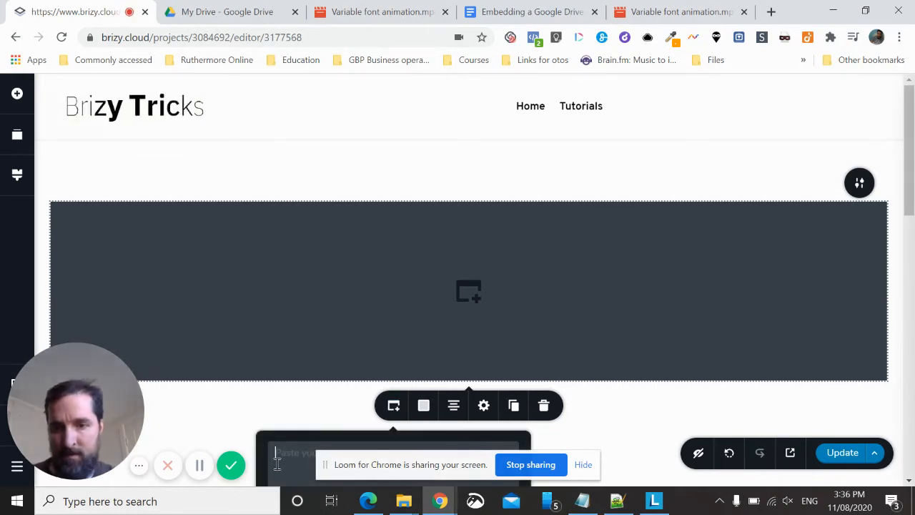
key("ctrl+v")
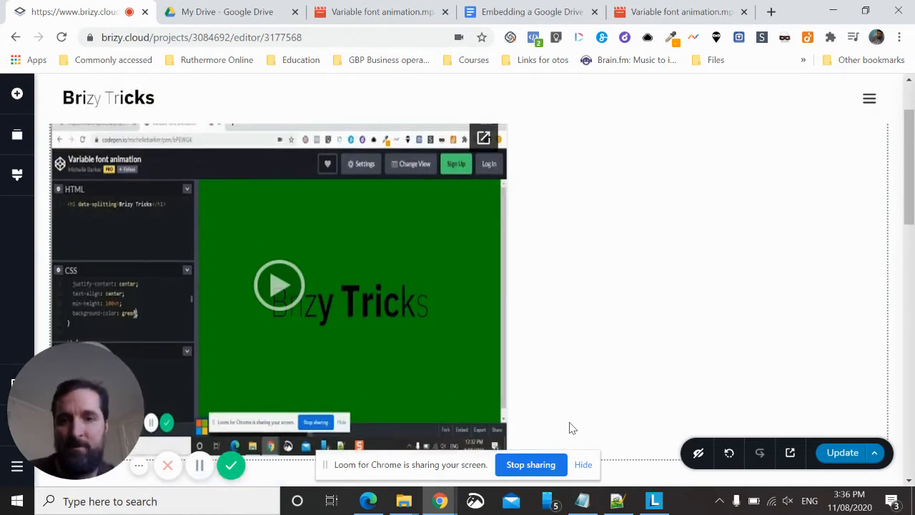
scroll(454, 382, "down", 2)
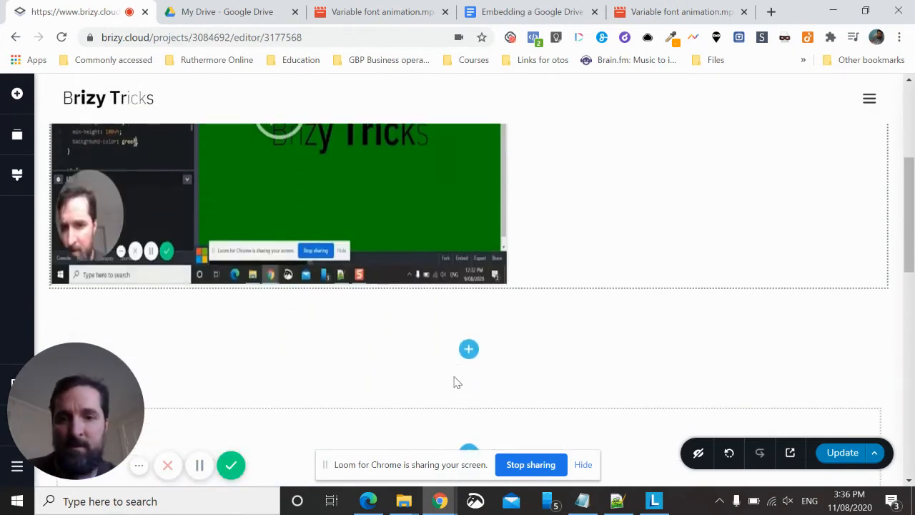
left_click(384, 215)
left_click(393, 313)
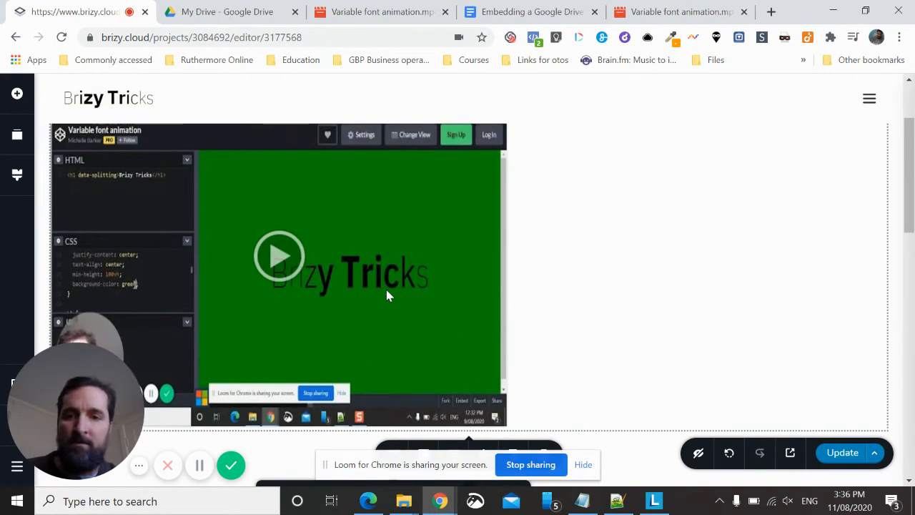
scroll(387, 295, "down", 1)
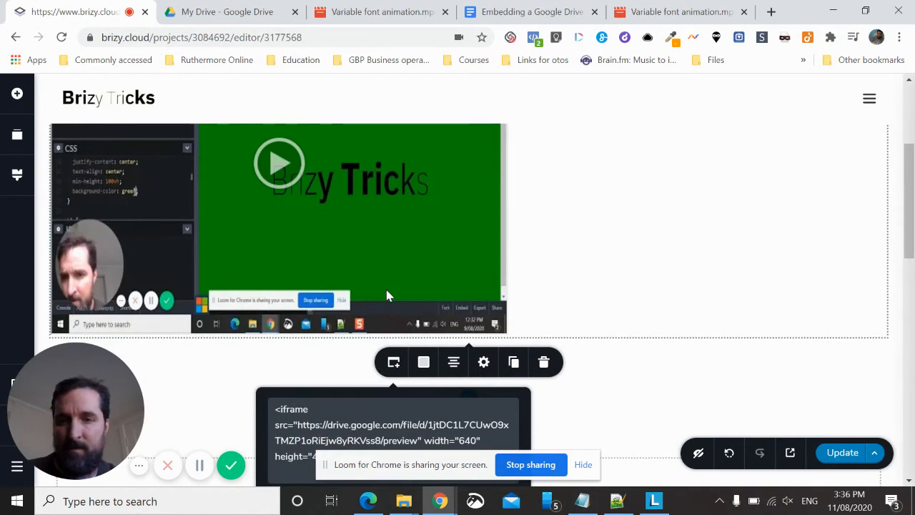
scroll(386, 295, "down", 1)
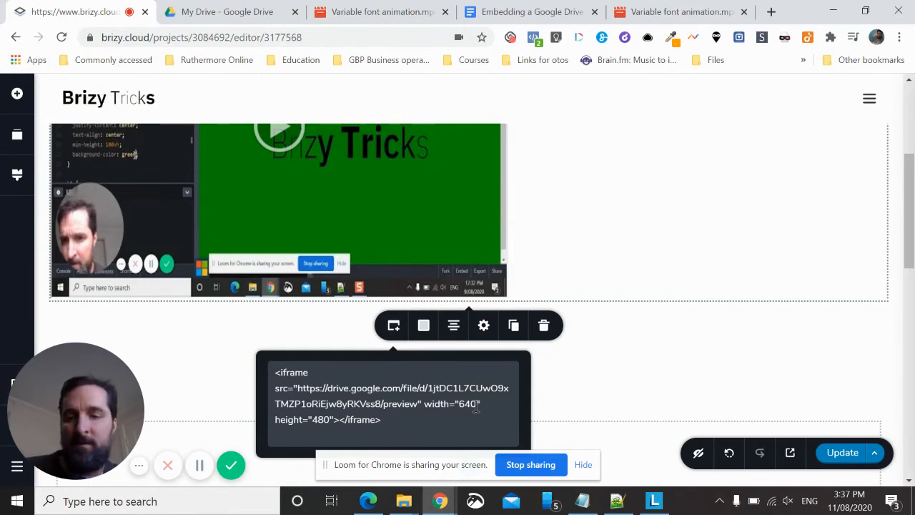
Switch to the Google Docs notes and copy the HTML block that wraps the Drive iframe in the videoWrapper div
left_click(534, 11)
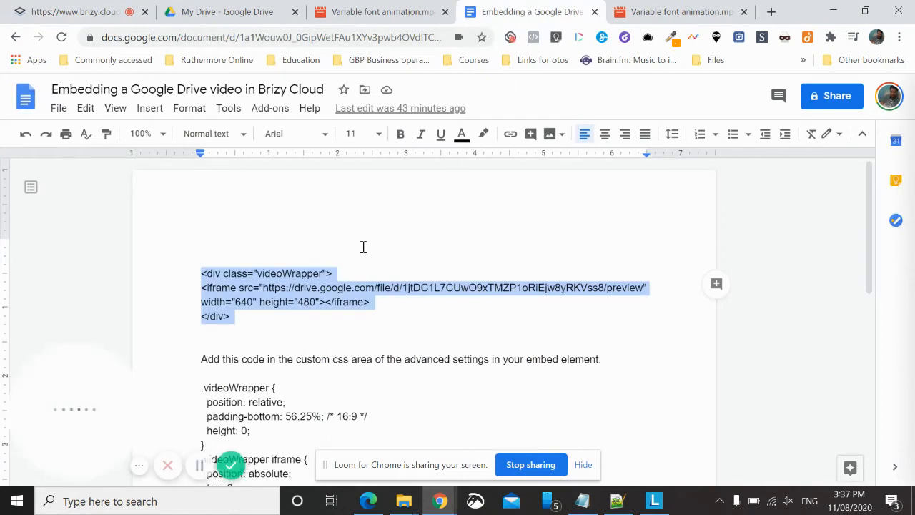
left_click(203, 270)
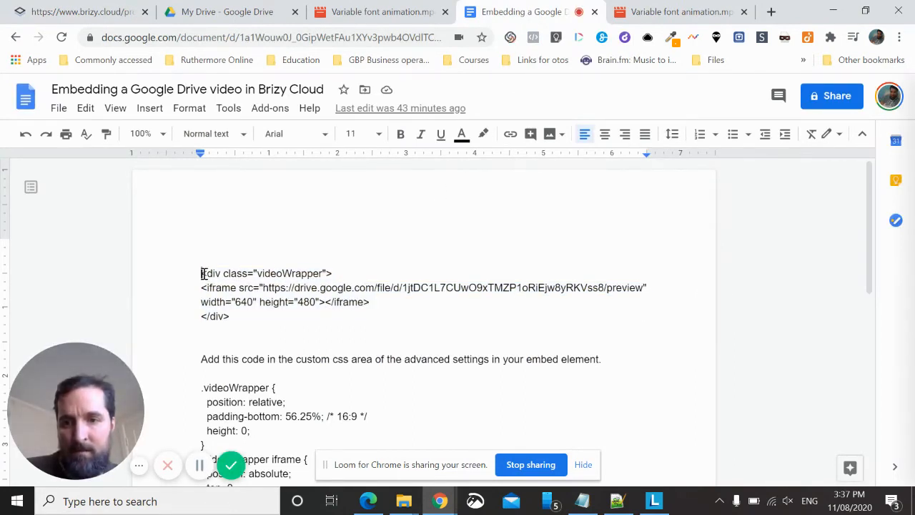
left_click_drag(203, 273, 241, 316)
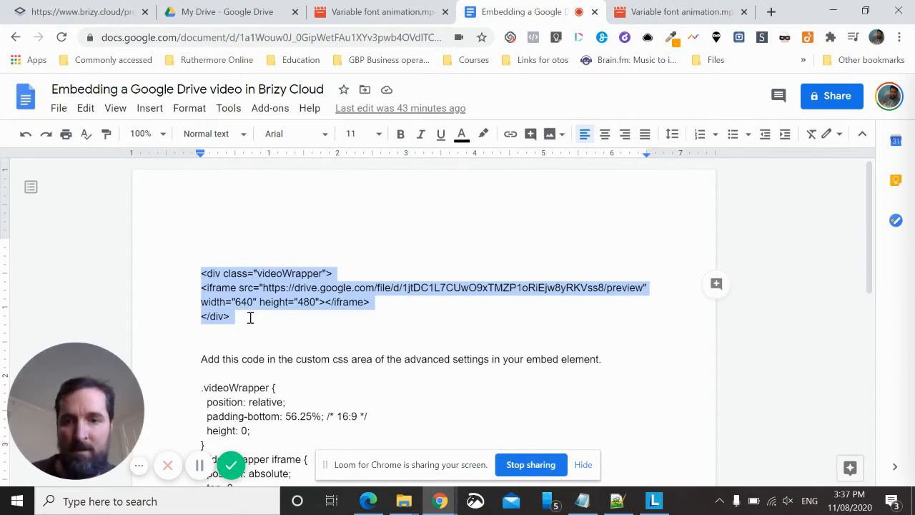
left_click(335, 335)
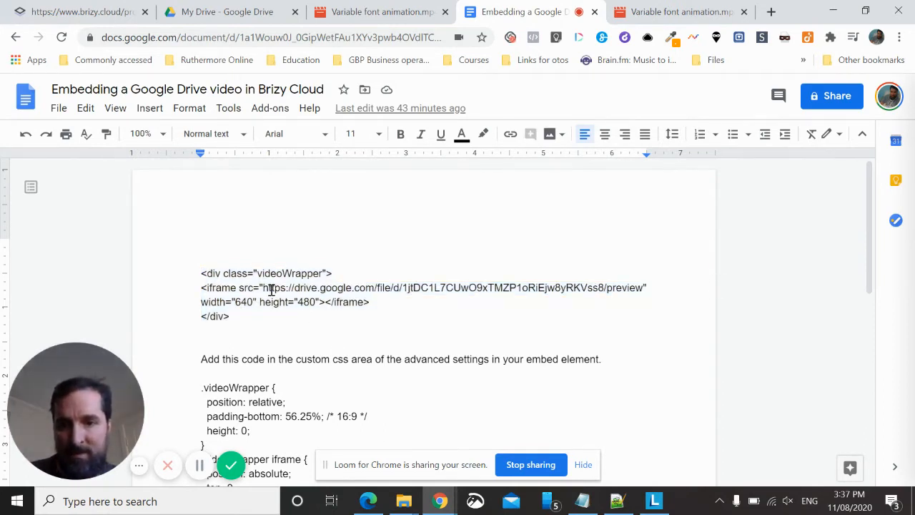
left_click_drag(263, 287, 361, 280)
left_click_drag(584, 280, 641, 293)
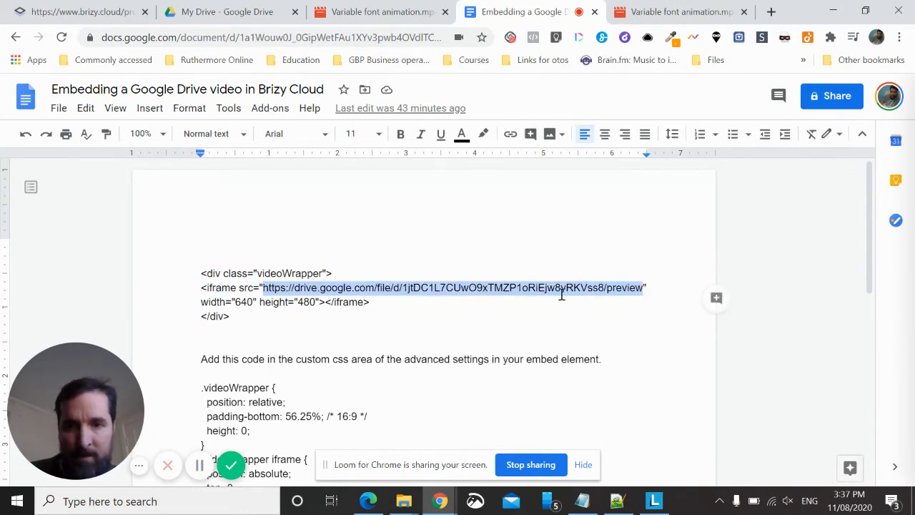
left_click_drag(384, 298, 196, 285)
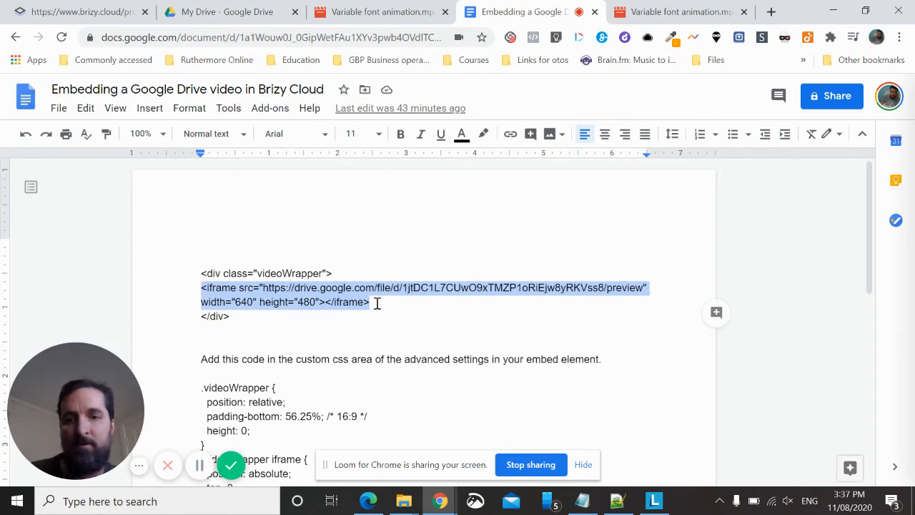
left_click(204, 267)
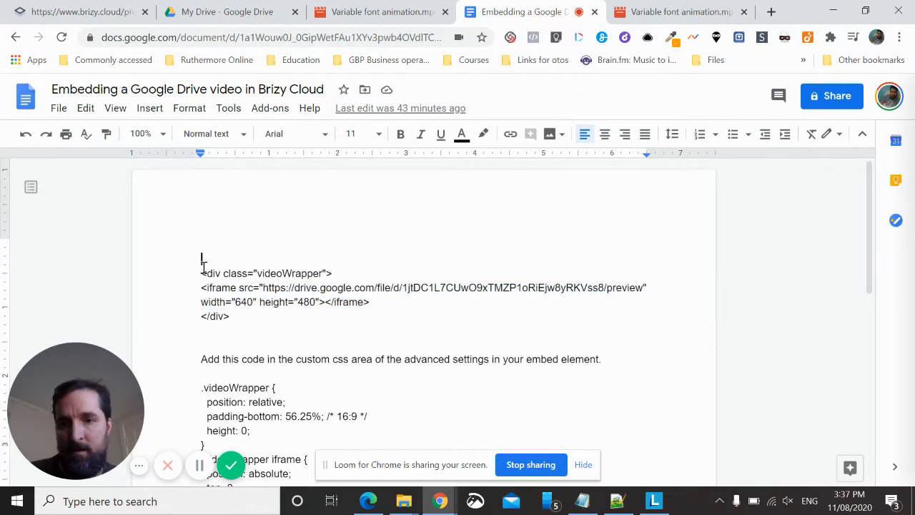
left_click_drag(200, 273, 250, 315)
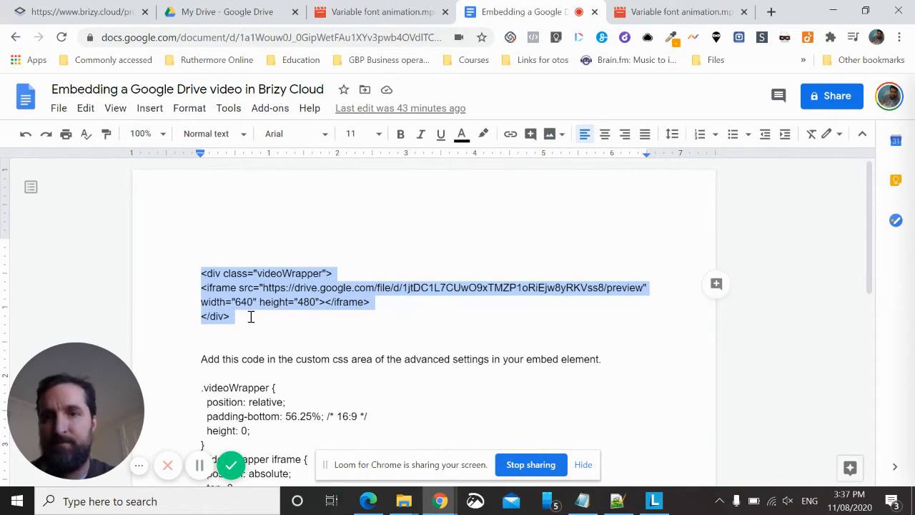
Back in the Brizy editor, replace all of the Embed element's code with the copied videoWrapper div block
left_click(108, 11)
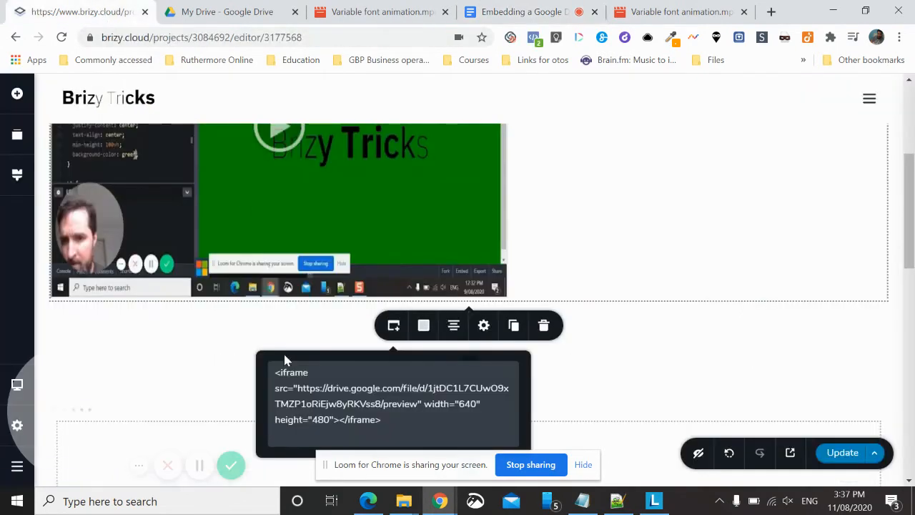
left_click(275, 376)
key("ctrl+a")
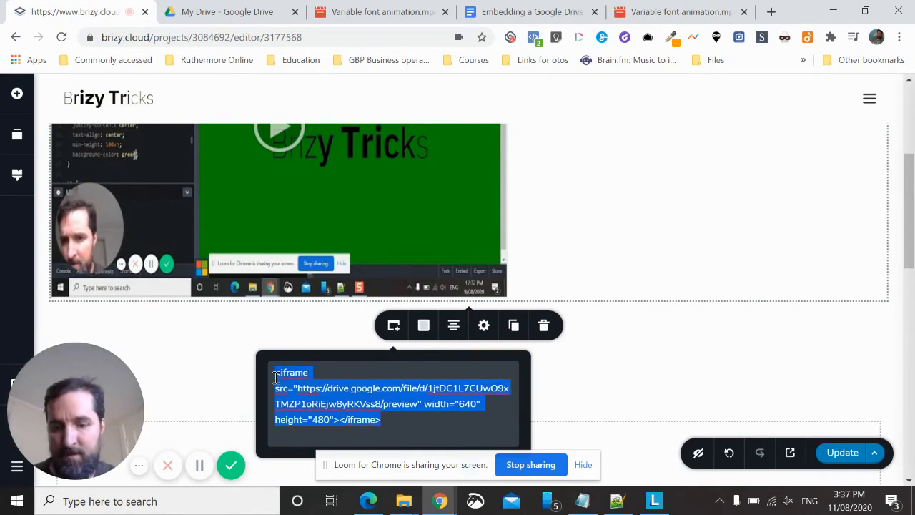
key("ctrl+v")
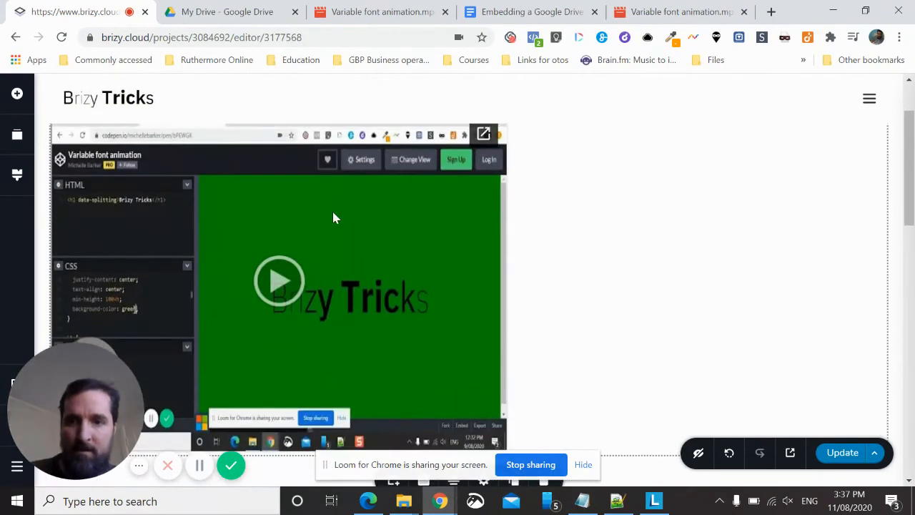
scroll(332, 209, "down", 3)
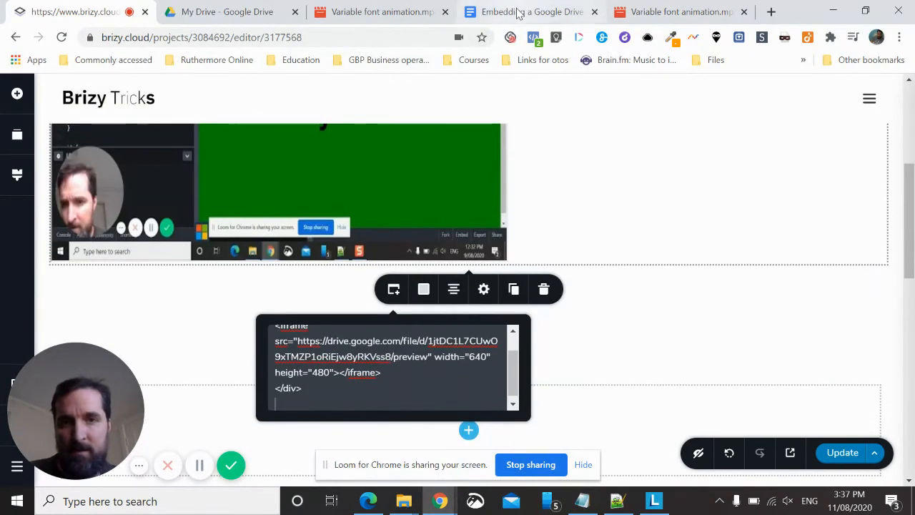
Copy the .videoWrapper and .videoWrapper iframe CSS rules from the Google Docs notes
left_click(518, 15)
scroll(319, 208, "down", 3)
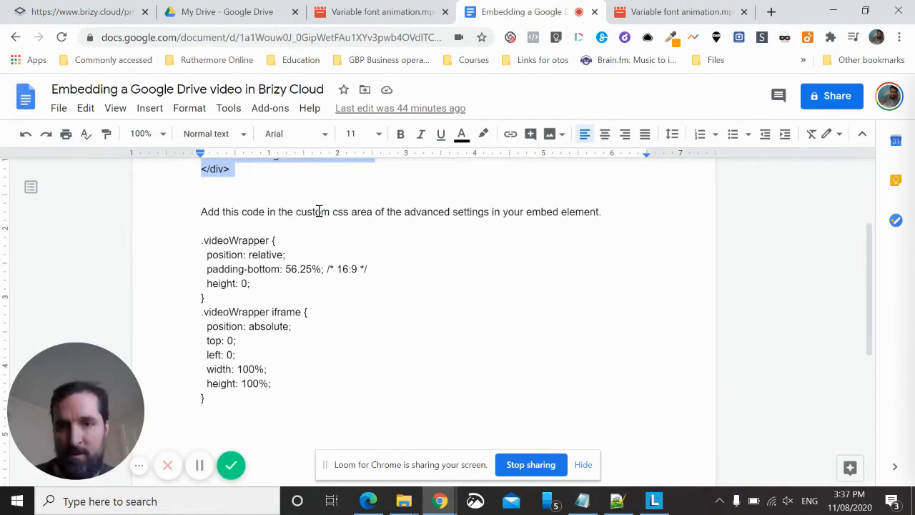
left_click_drag(202, 241, 261, 404)
key("ctrl+c")
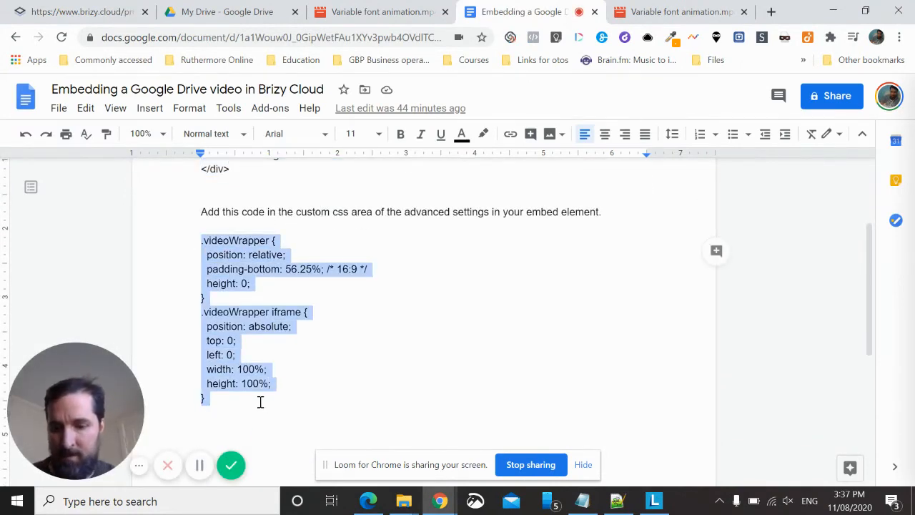
Return to the Brizy editor and paste the copied .videoWrapper rules into the Embed element's advanced Custom CSS, replacing the placeholder
left_click(105, 17)
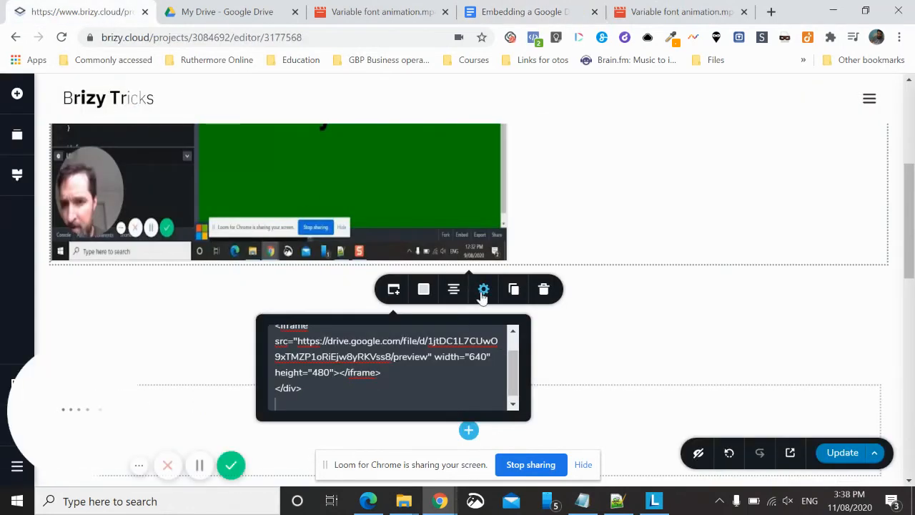
left_click(483, 290)
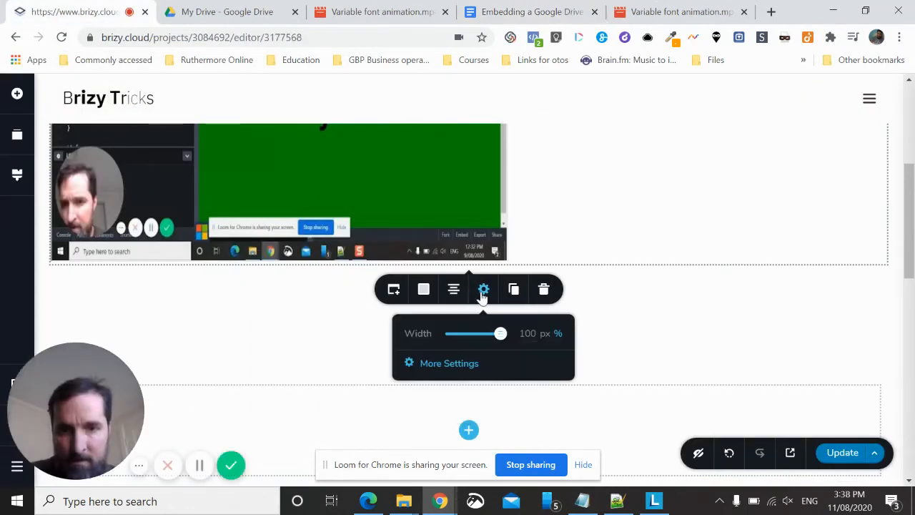
left_click(453, 364)
left_click(821, 137)
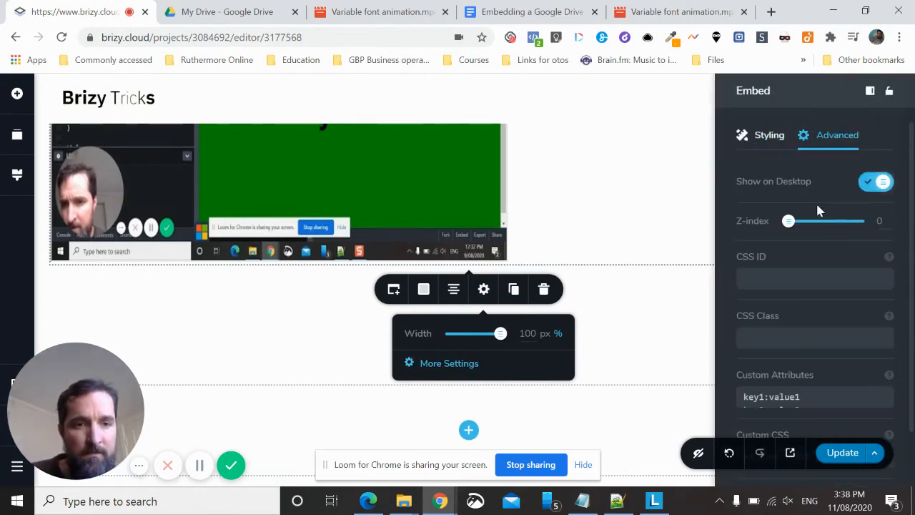
scroll(789, 309, "down", 2)
left_click(768, 346)
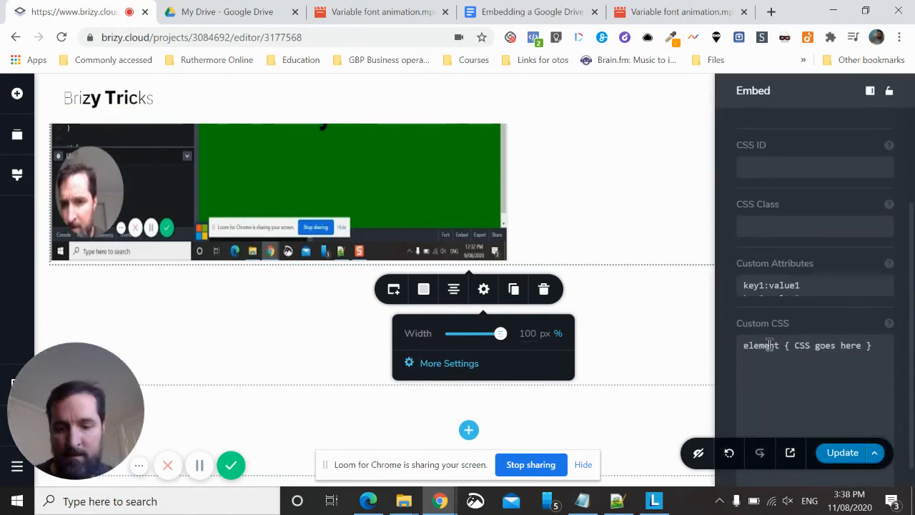
key("ctrl+v")
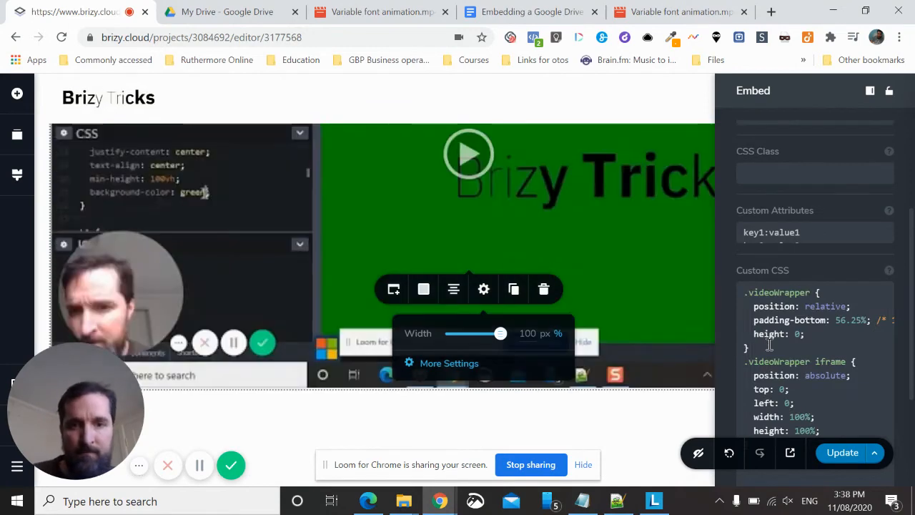
Update the page to save the Embed element with its custom CSS
scroll(632, 412, "up", 2)
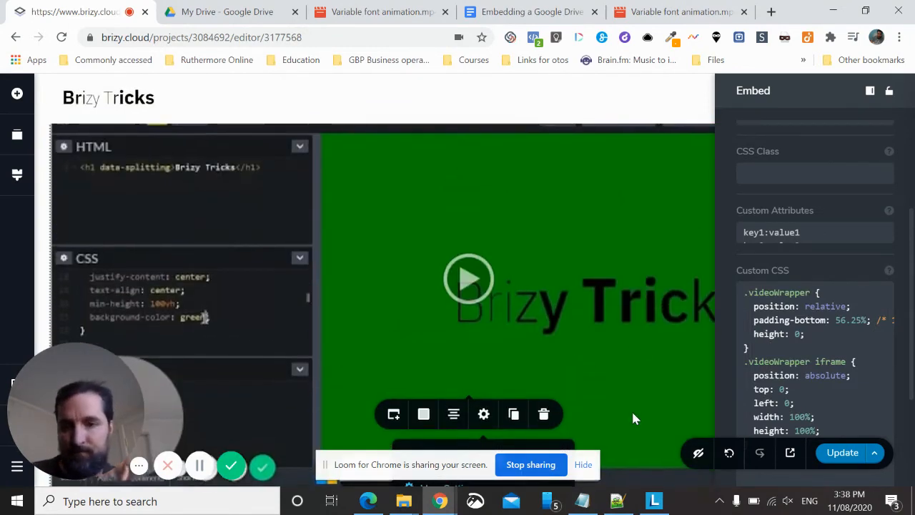
scroll(632, 413, "down", 2)
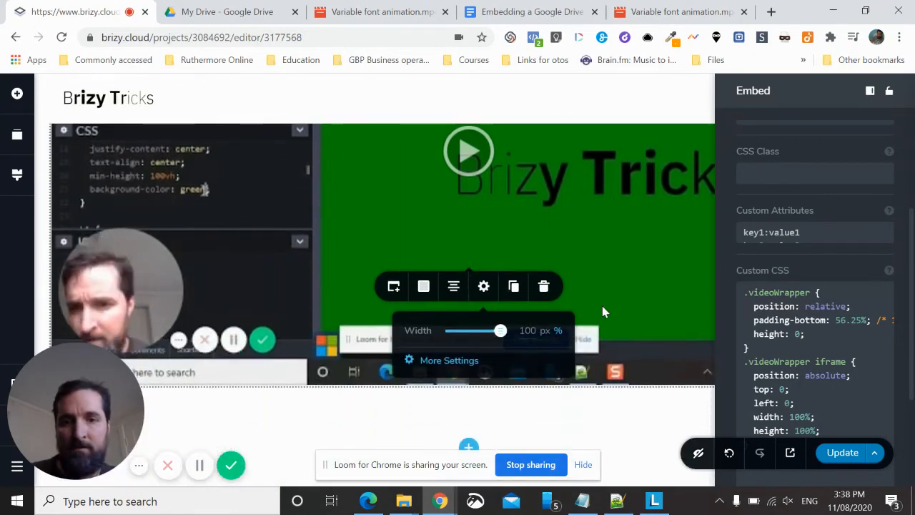
left_click(840, 457)
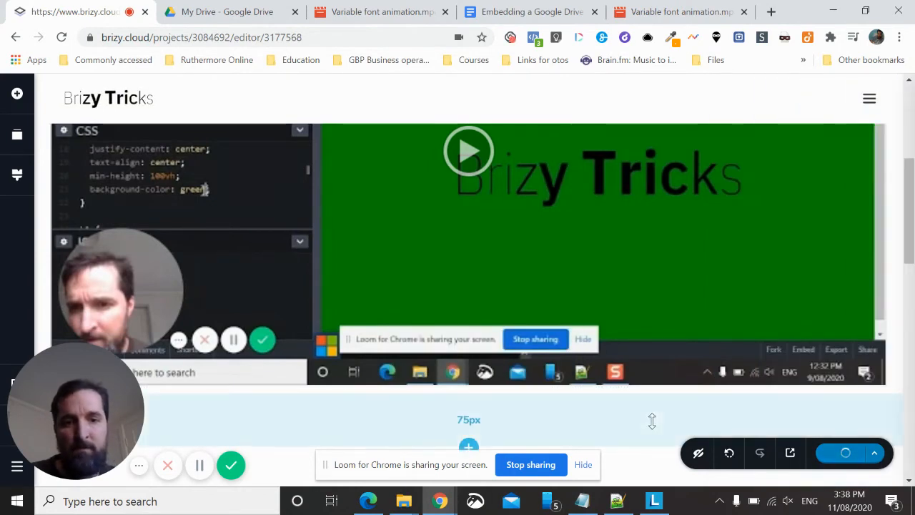
Add a two-column row below the embedded video and move the Embed element into the row's first column
scroll(652, 421, "down", 2)
scroll(651, 427, "down", 1)
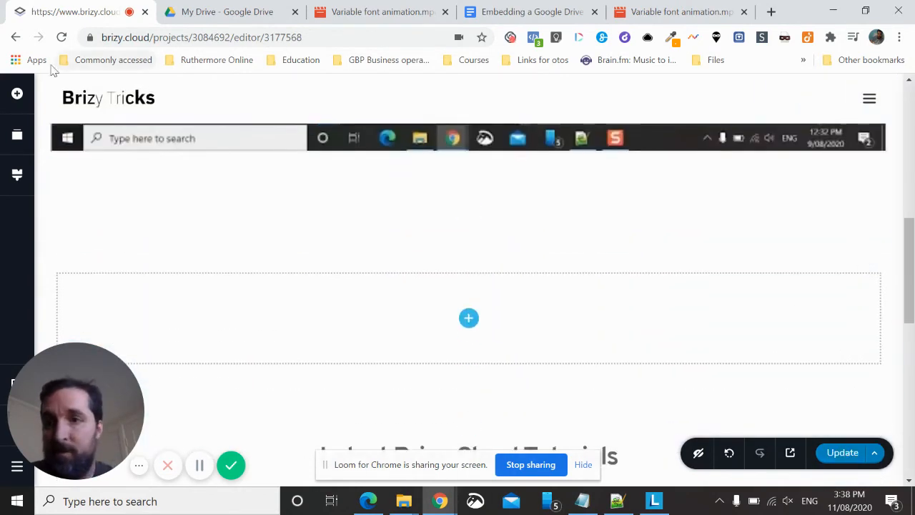
left_click(17, 92)
scroll(139, 198, "down", 6)
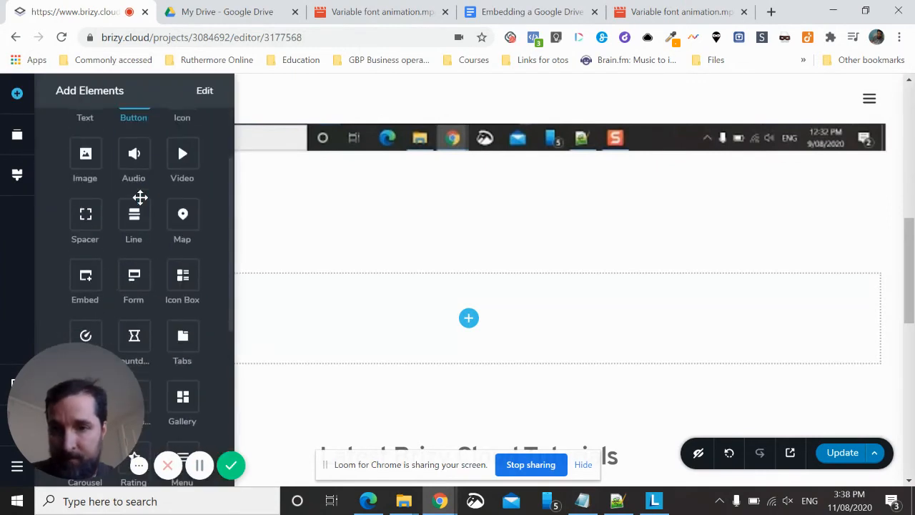
scroll(139, 198, "down", 3)
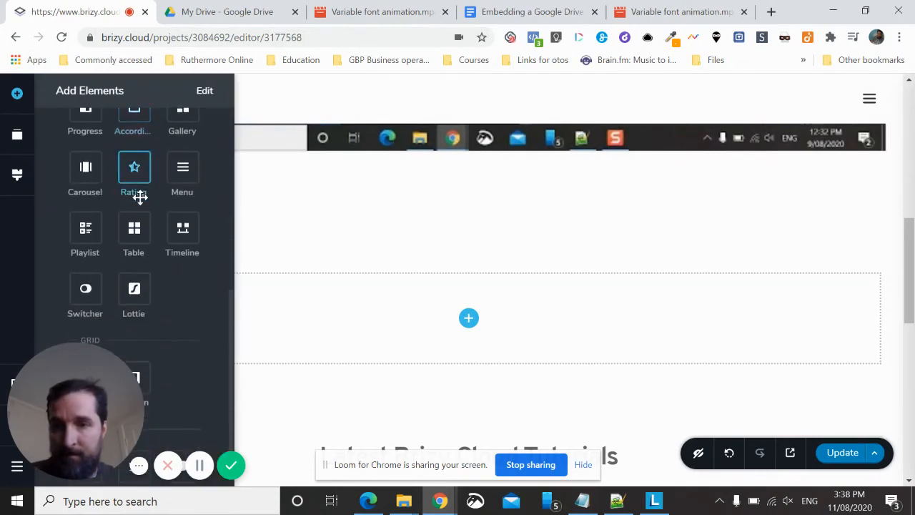
left_click_drag(431, 296, 473, 317)
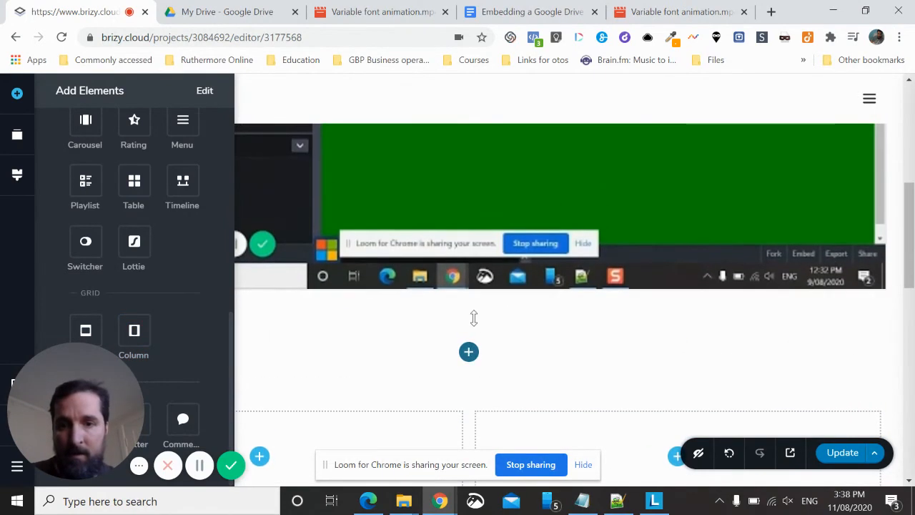
left_click(383, 330)
scroll(315, 241, "down", 1)
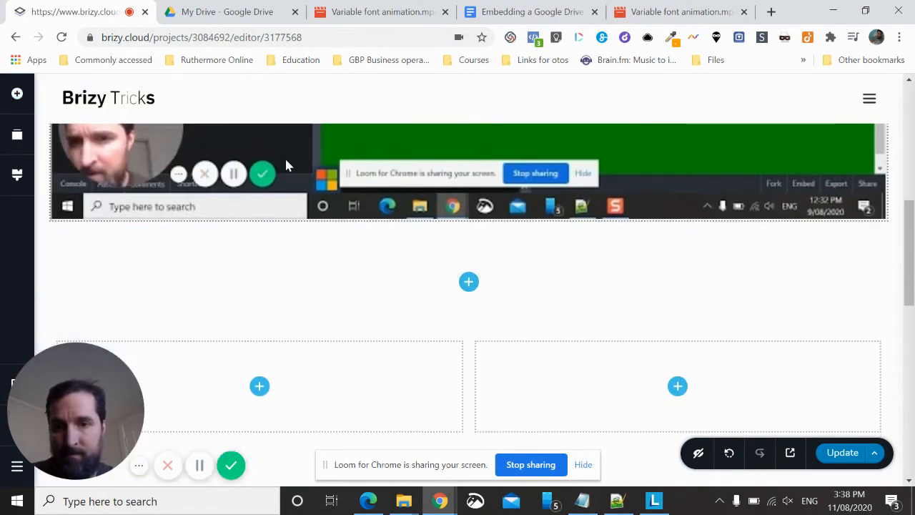
left_click_drag(284, 156, 258, 393)
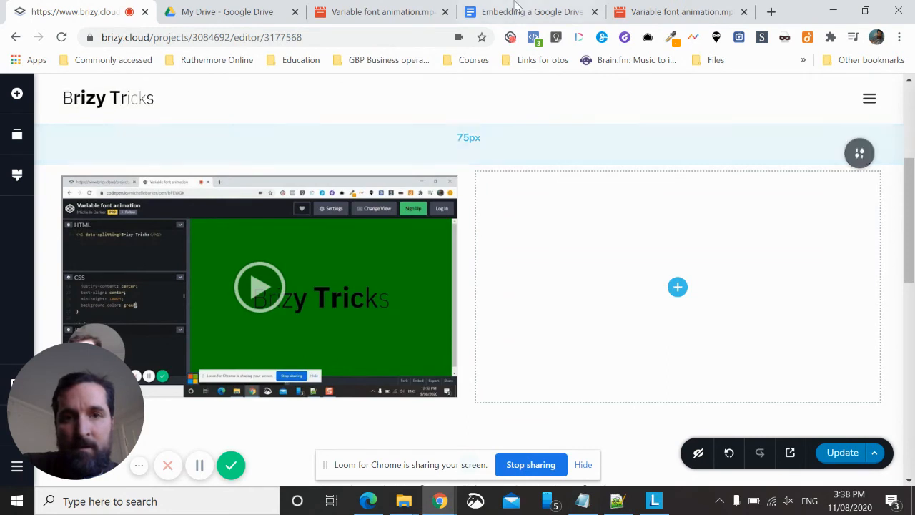
Switch to Google Drive and open the sharing settings of Variable font animation.mp4 to check its link access
left_click(231, 15)
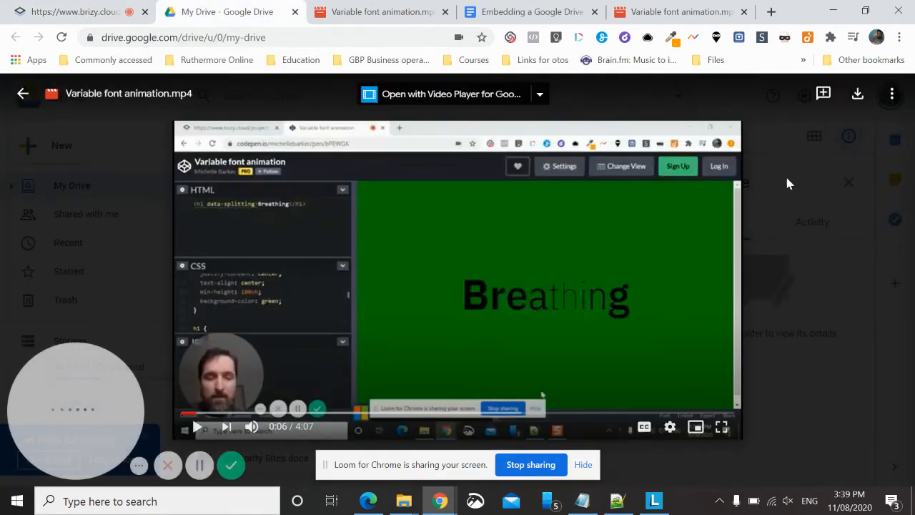
left_click(891, 100)
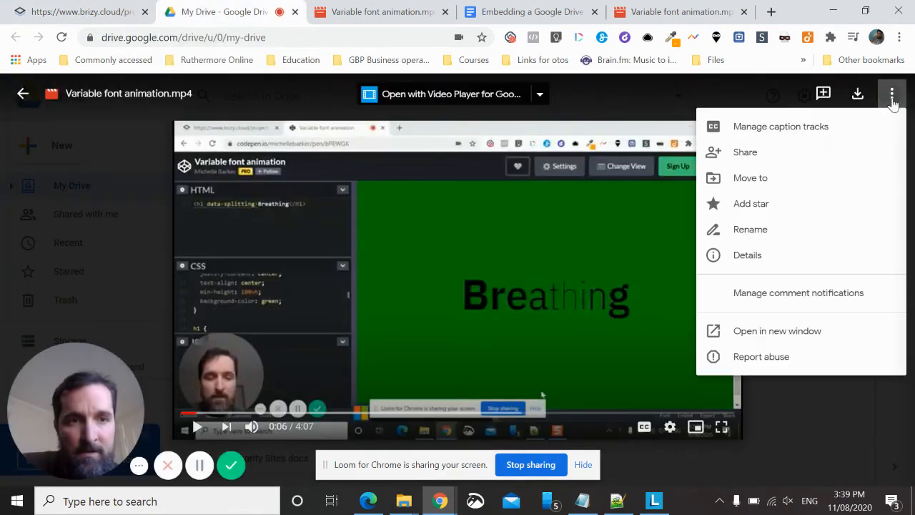
left_click(748, 158)
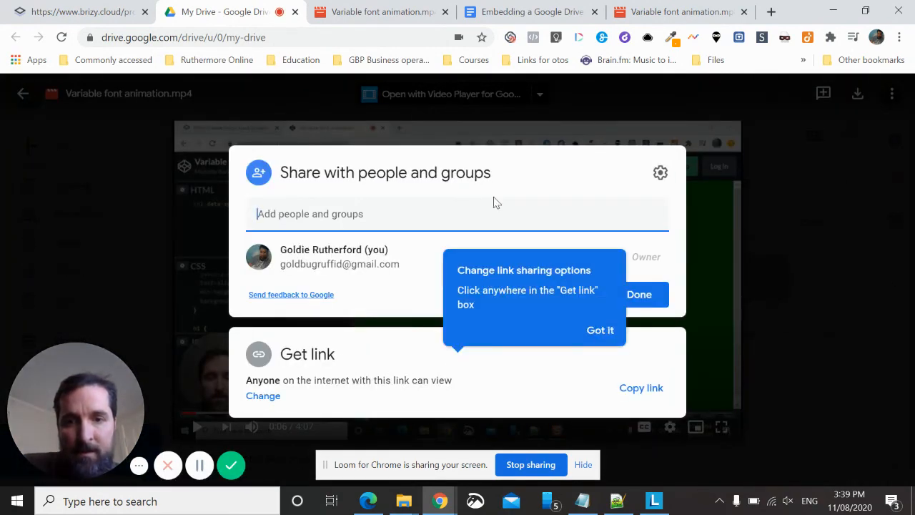
Back in the Brizy editor, update the page and open its live version at the embedded video
left_click(93, 10)
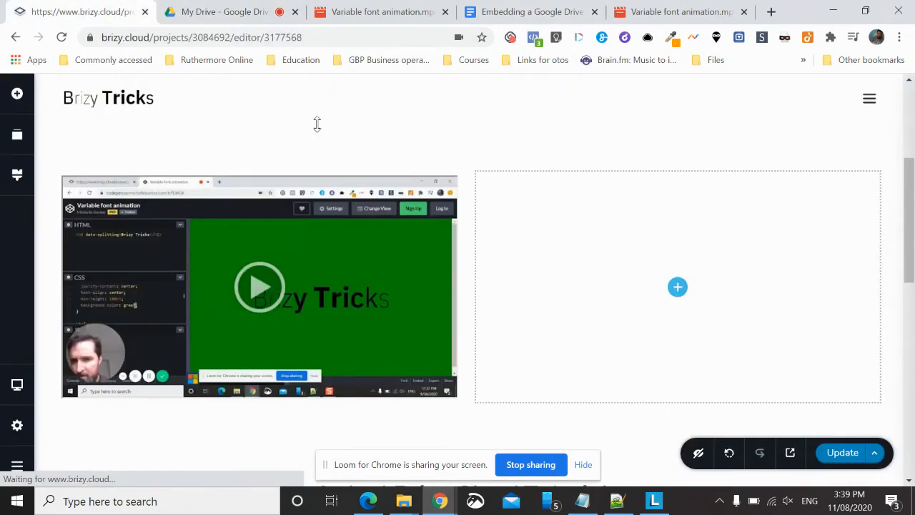
left_click(839, 454)
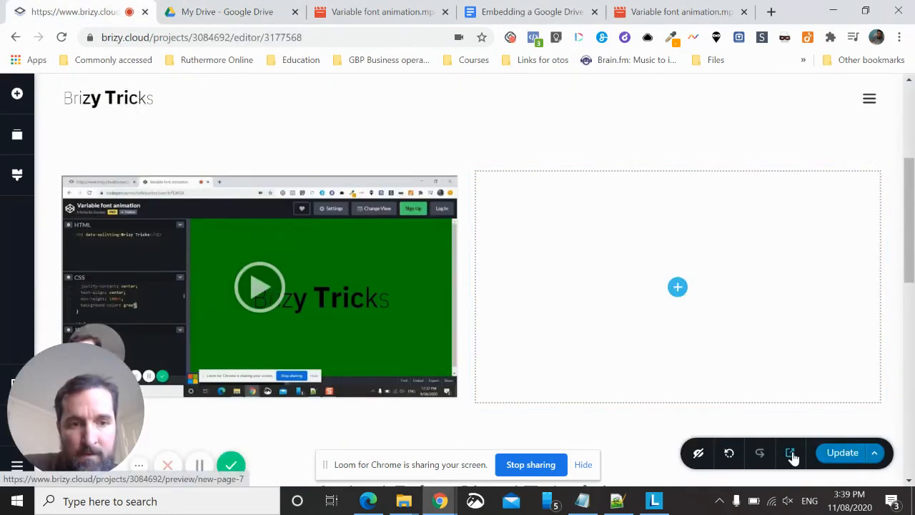
left_click(790, 454)
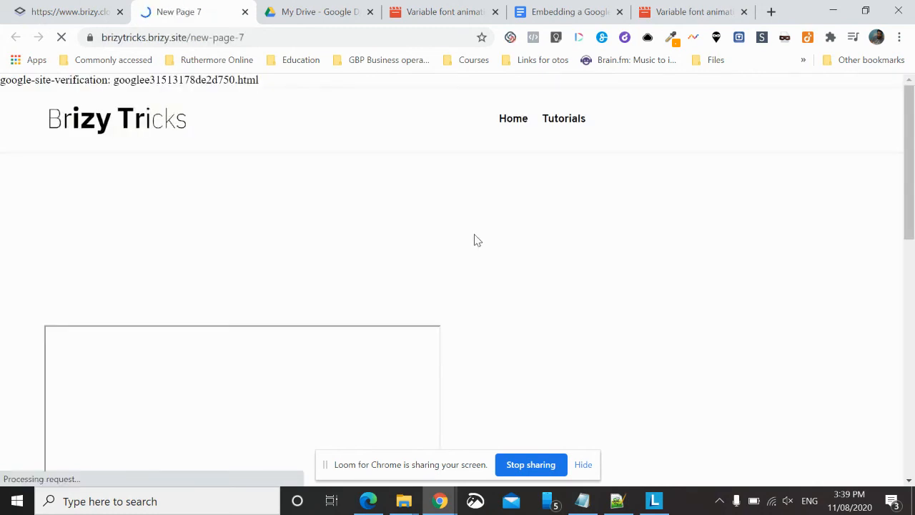
scroll(473, 234, "down", 2)
scroll(473, 240, "down", 1)
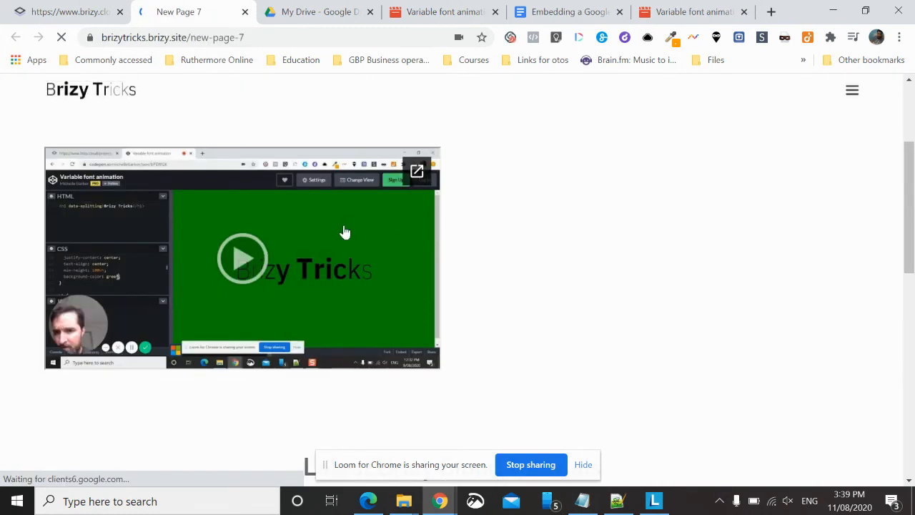
Test the embedded video's pop-out link on the live page, close the opened Drive view and return to the embed in the Brizy editor
left_click(417, 173)
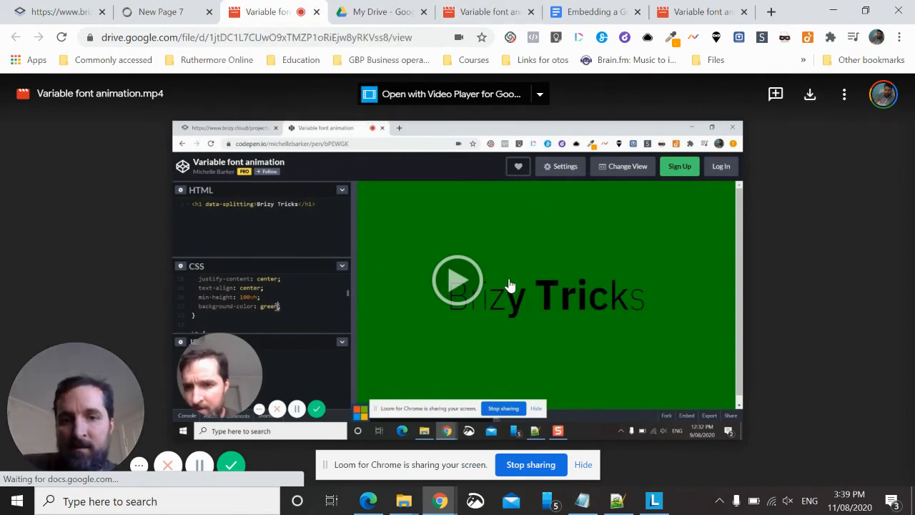
left_click(317, 12)
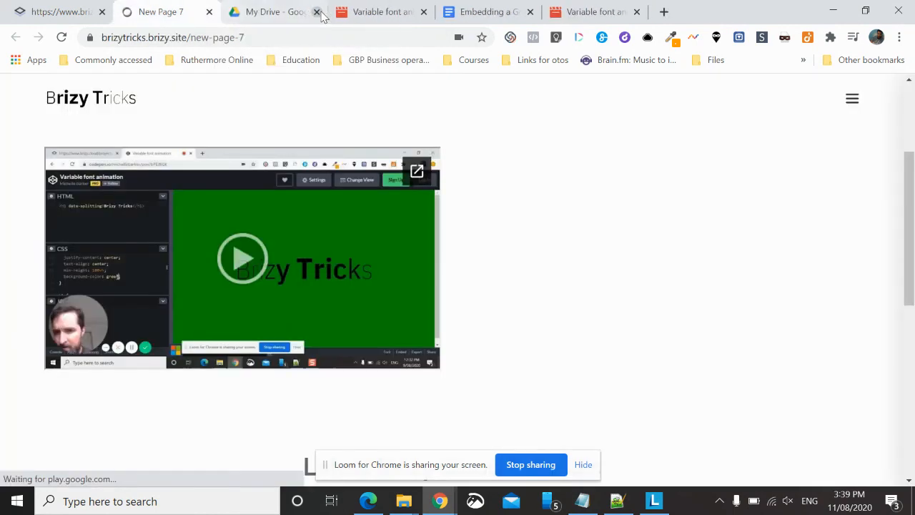
left_click(63, 10)
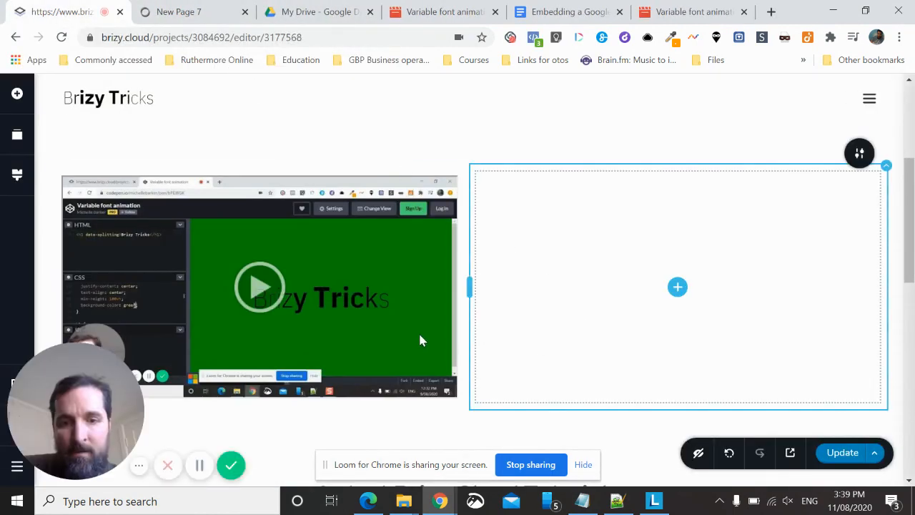
left_click(369, 331)
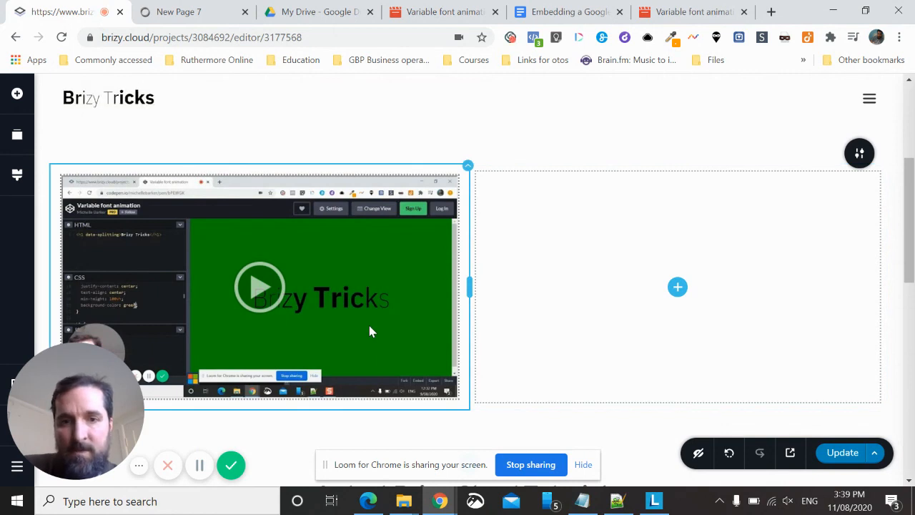